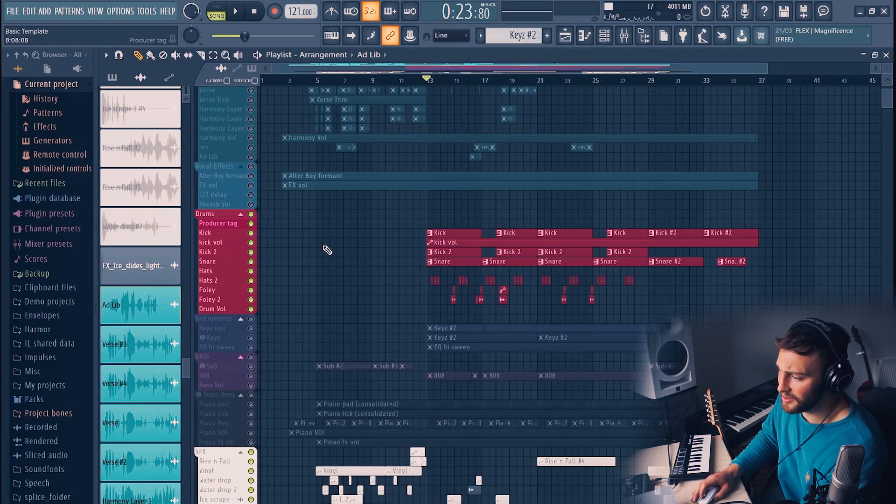
- Solo the Kick track and play it from bar 13, adding the Kick 2 track during playback
scroll(252, 248, "up", 3)
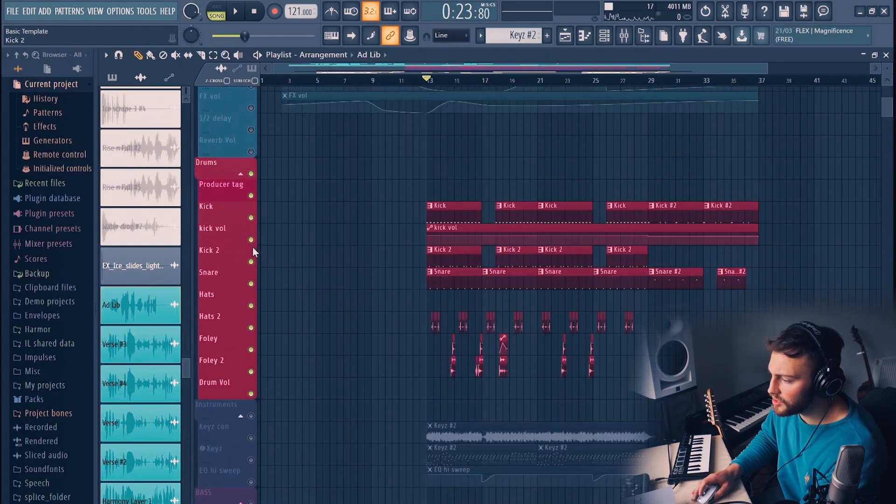
right_click(251, 216)
key("space")
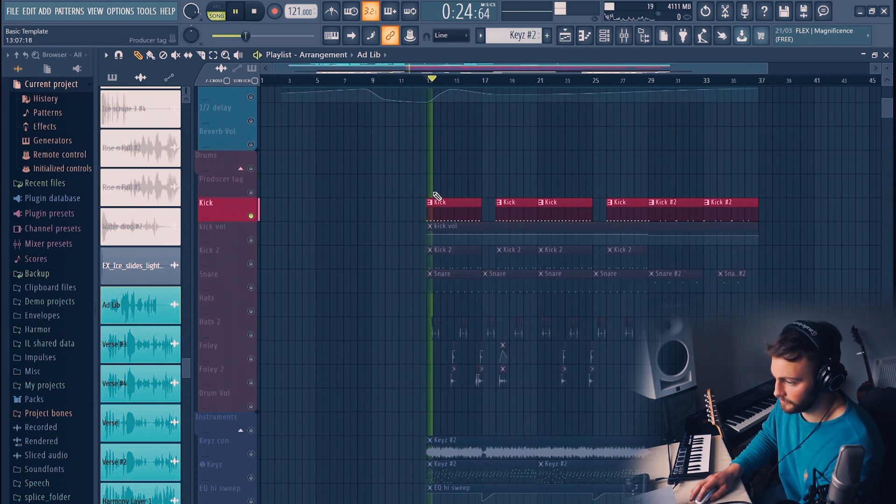
left_click(252, 264)
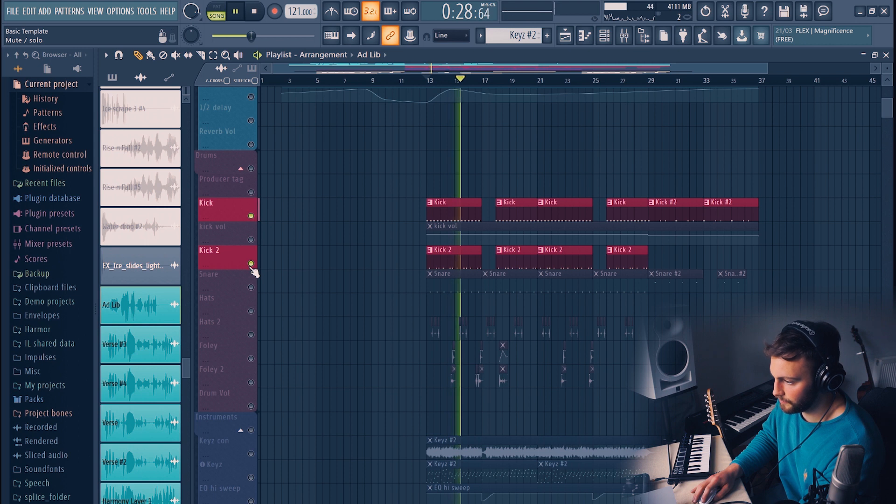
key("space")
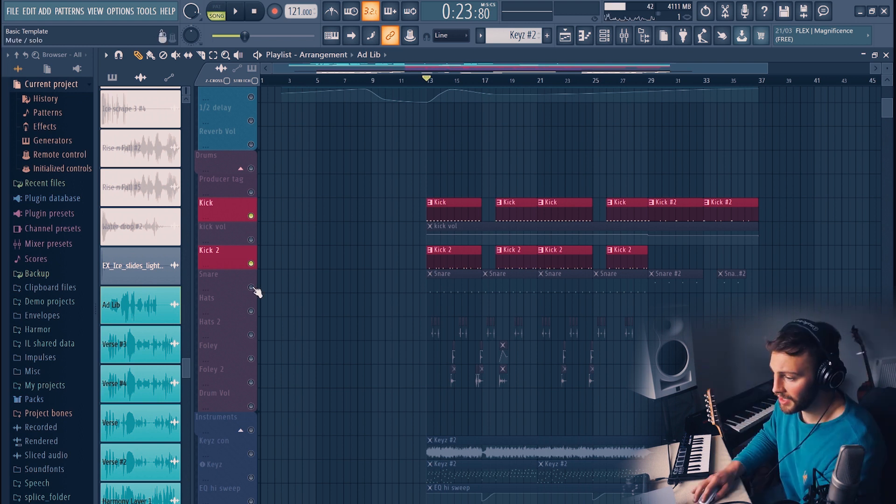
- Unmute the Snare track and audition it together with the two kick tracks
left_click(251, 287)
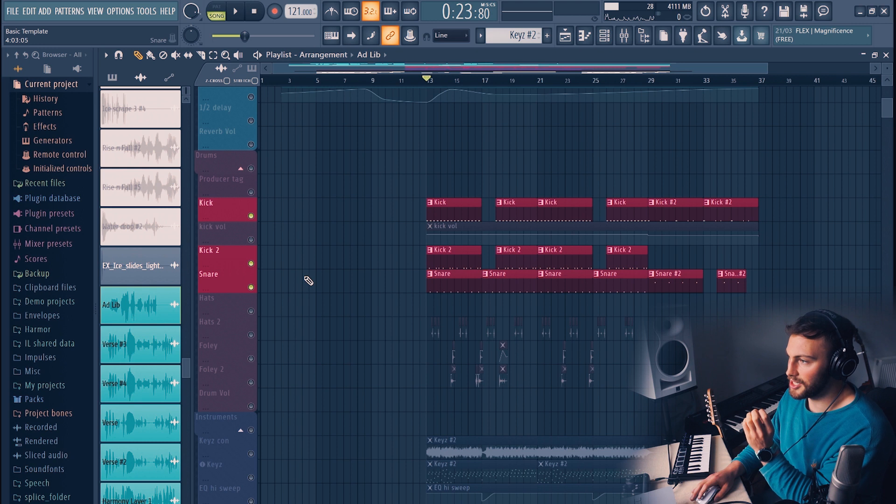
key("space")
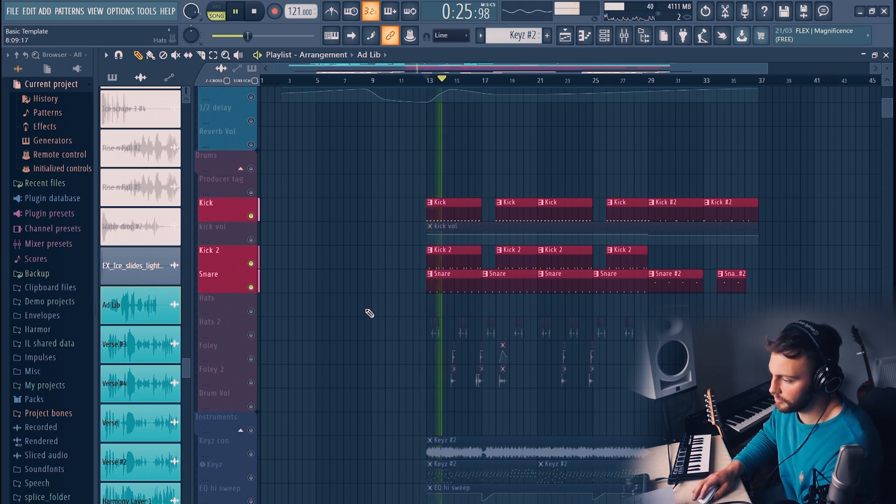
key("space")
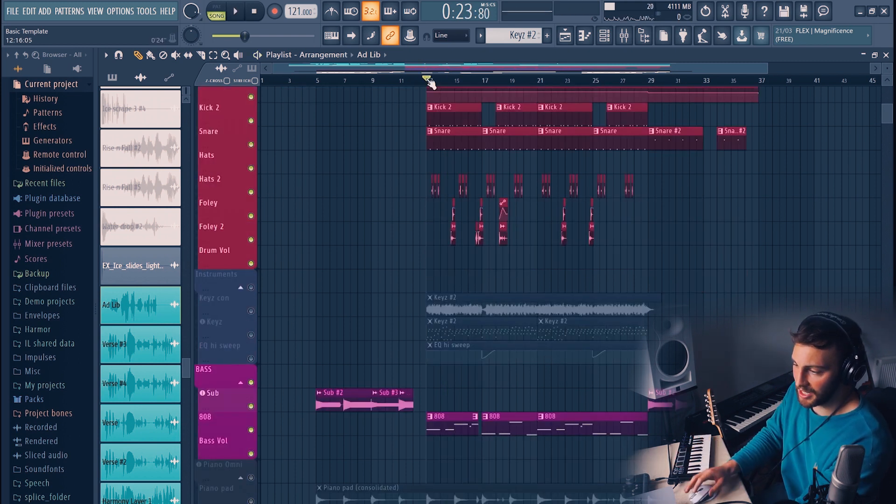
- Play the full drum group together with the bass group from bar 13
key("space")
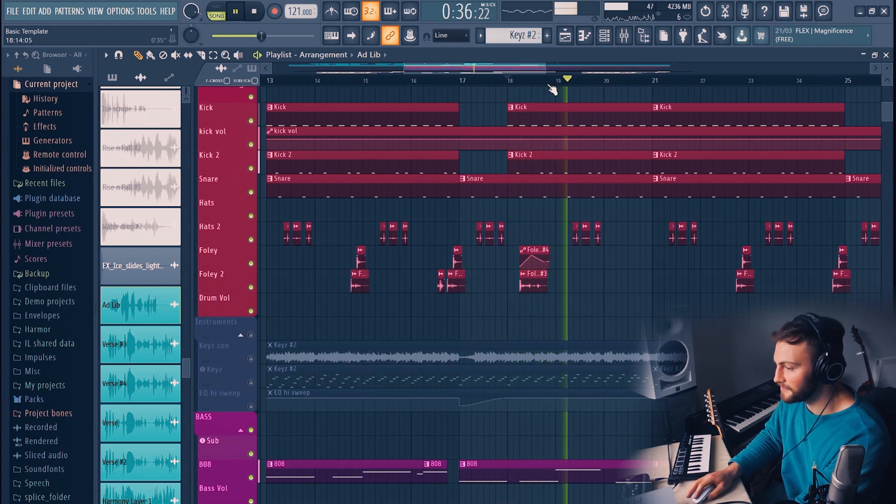
scroll(494, 85, "down", 6)
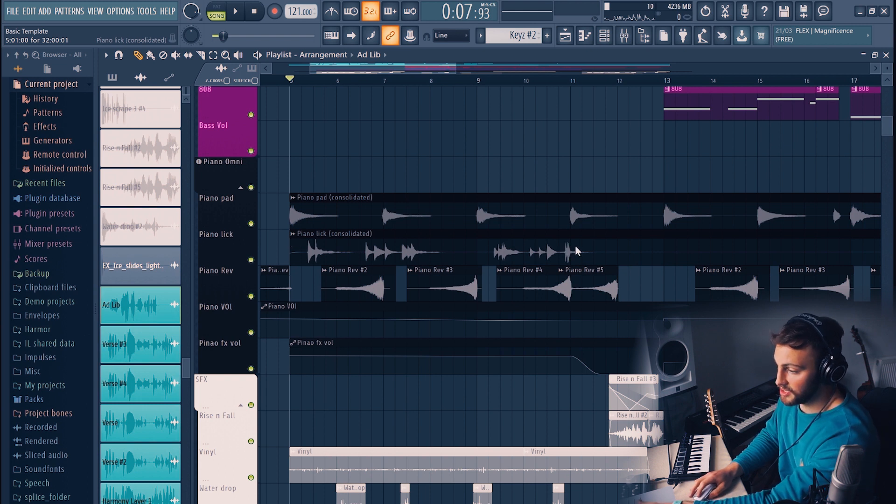
- Show all channels in the Channel rack and open the Piano pad channel
key("F6")
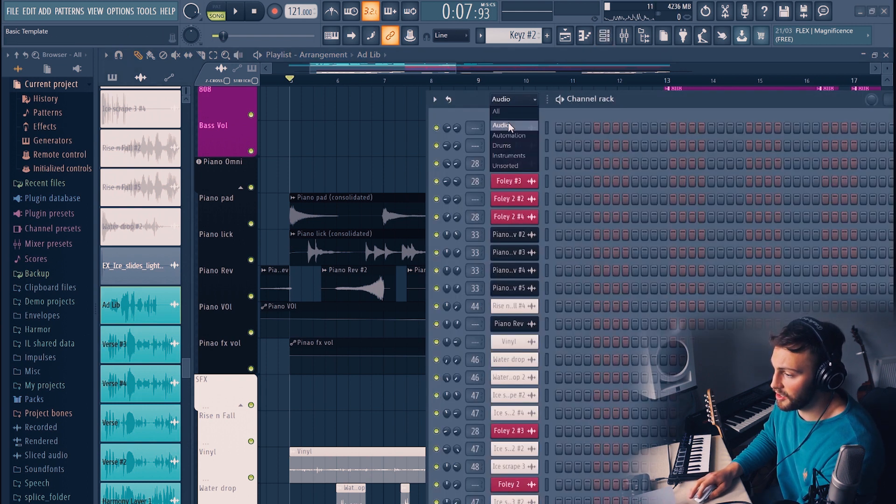
left_click(511, 113)
scroll(592, 270, "down", 4)
scroll(592, 270, "up", 5)
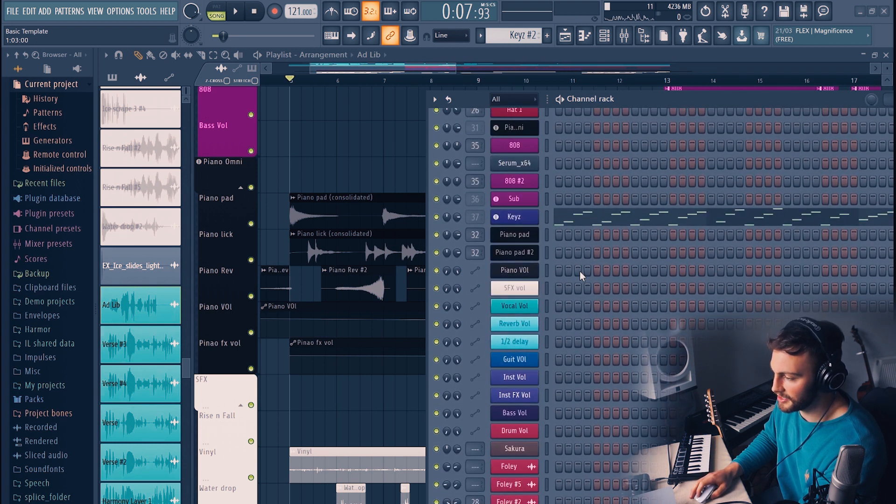
left_click(513, 240)
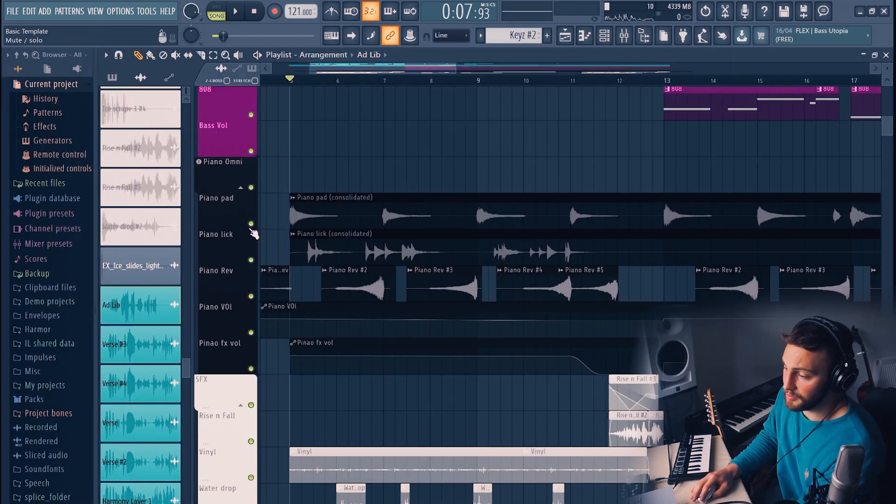
- Solo the Piano pad track in the playlist and audition it, including together with the Piano Rev track
right_click(251, 225)
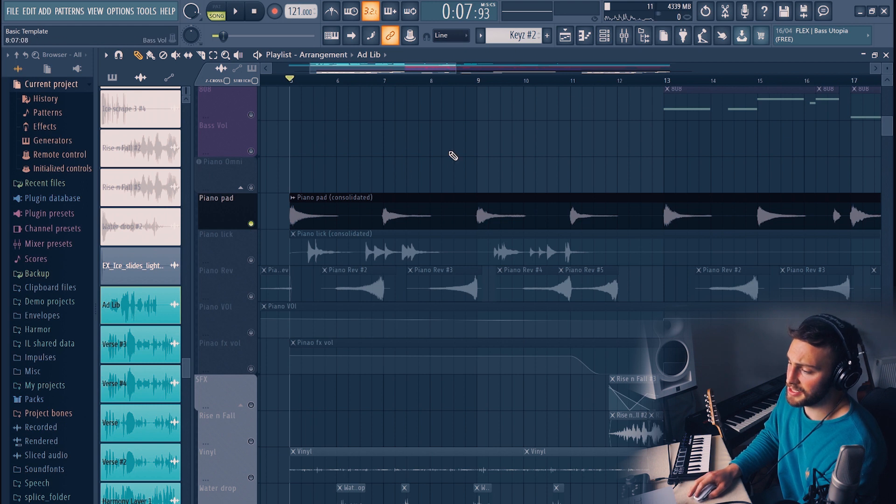
key("space")
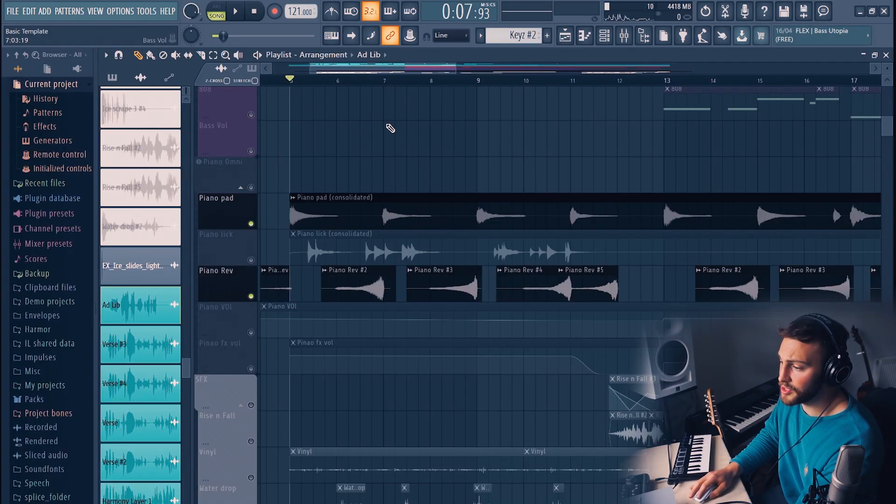
key("space")
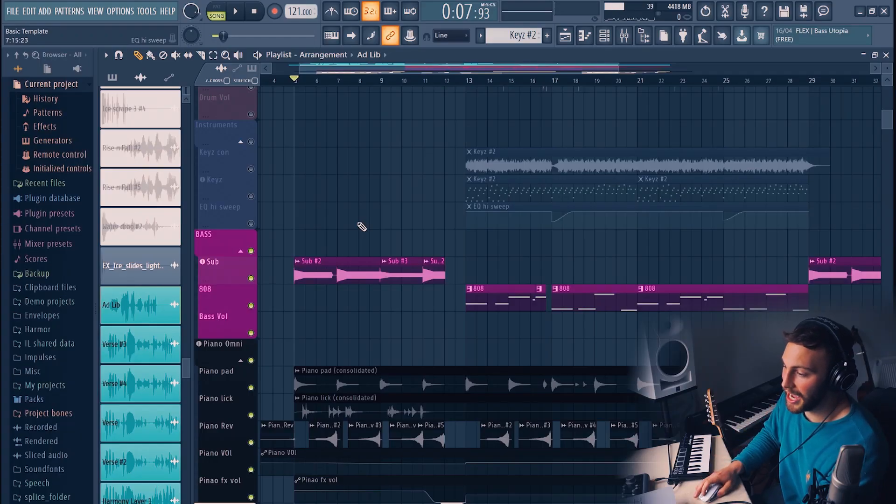
- Play the arrangement with the piano, bass, drum and SFX groups active
scroll(373, 230, "down", 4)
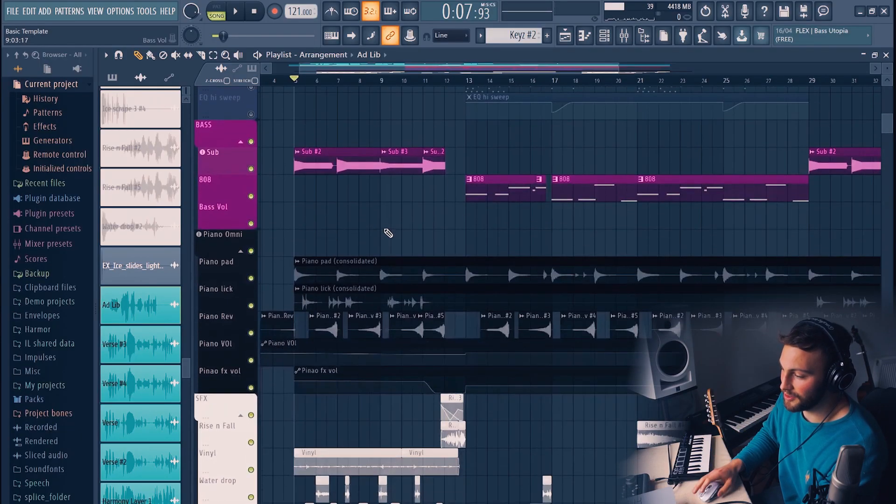
key("space")
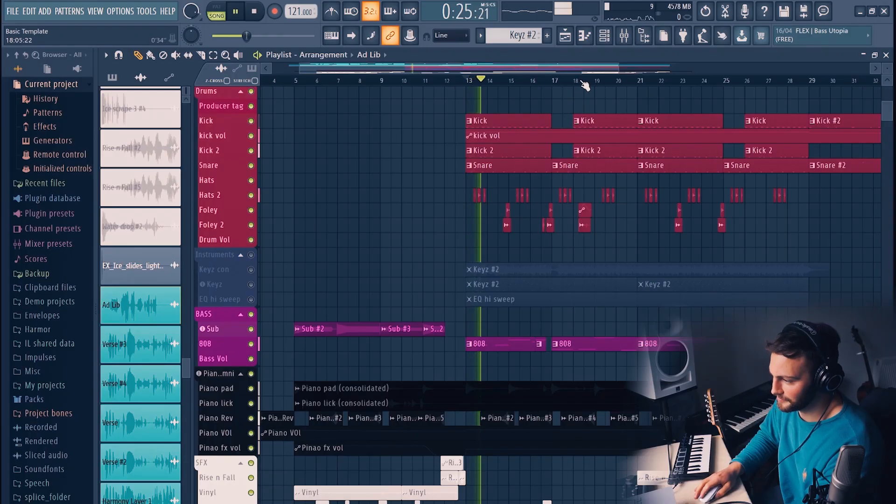
scroll(584, 86, "up", 3)
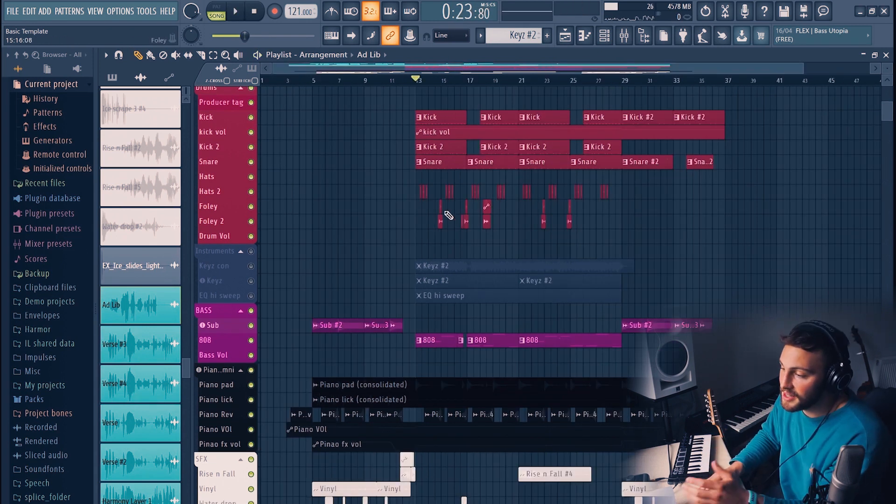
- Unmute the Instruments group and play the arrangement from bar 13 with it included
scroll(448, 214, "up", 6)
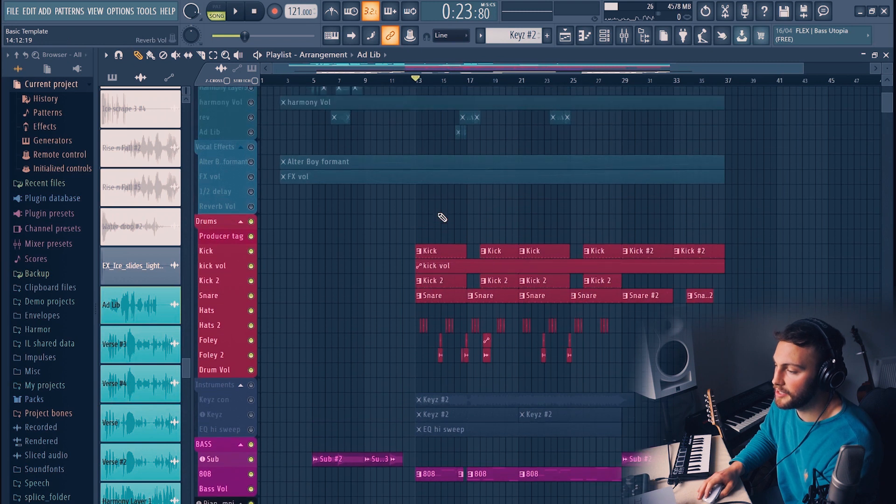
scroll(388, 250, "up", 3)
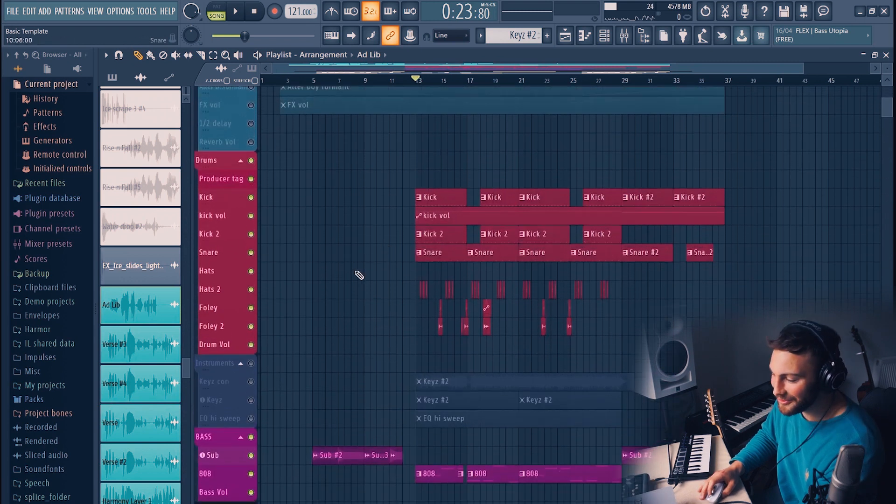
left_click(251, 363)
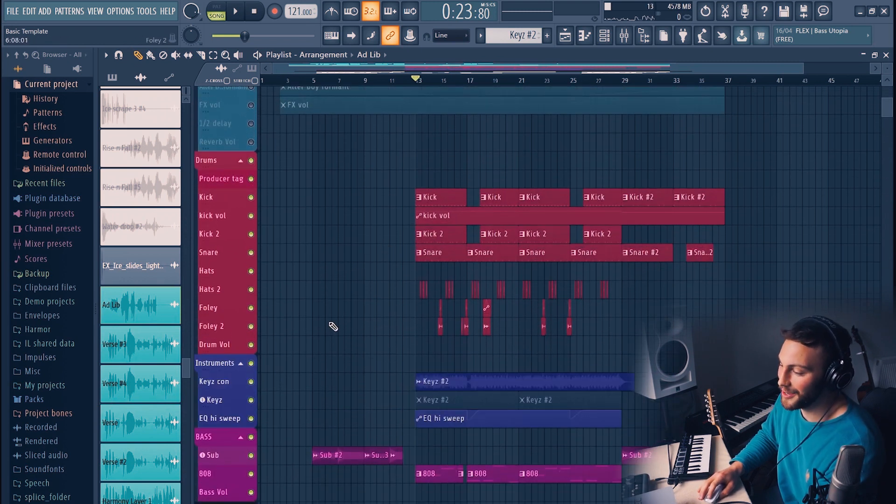
key("space")
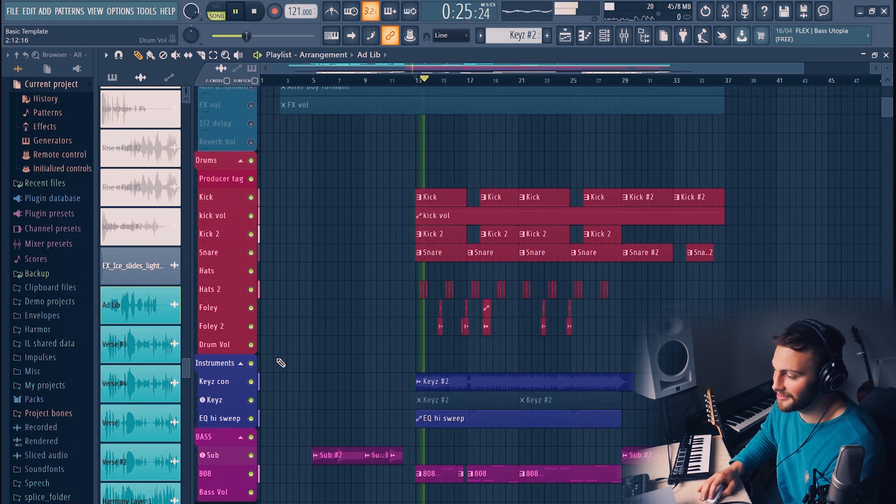
- Audition the soloed Keyz con track and enable the EQ hi sweep automation track alongside it
scroll(337, 333, "up", 3)
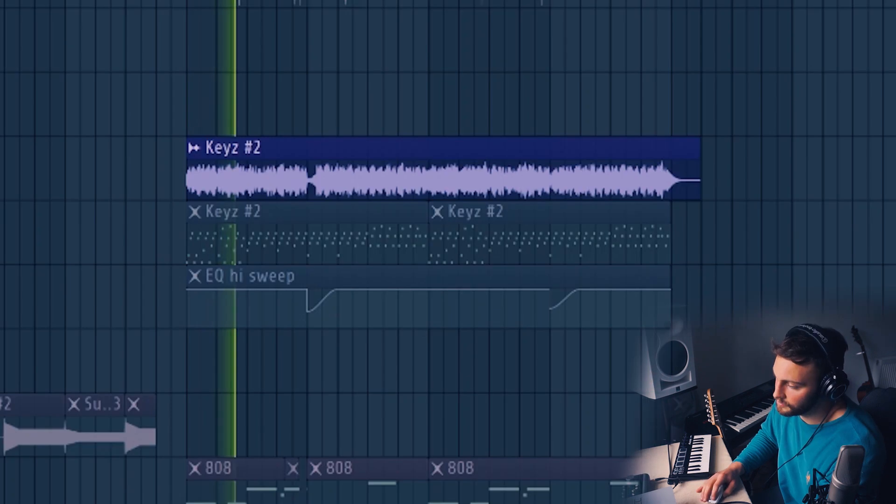
left_click(1, 313)
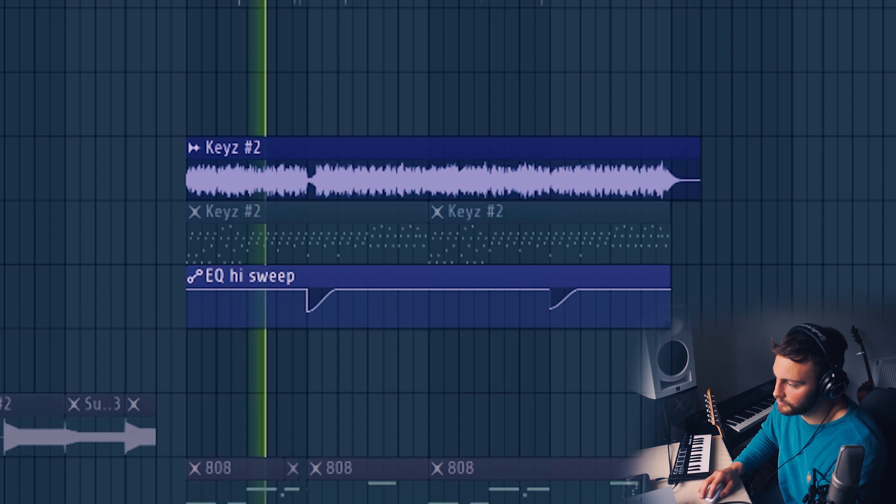
scroll(293, 234, "up", 3)
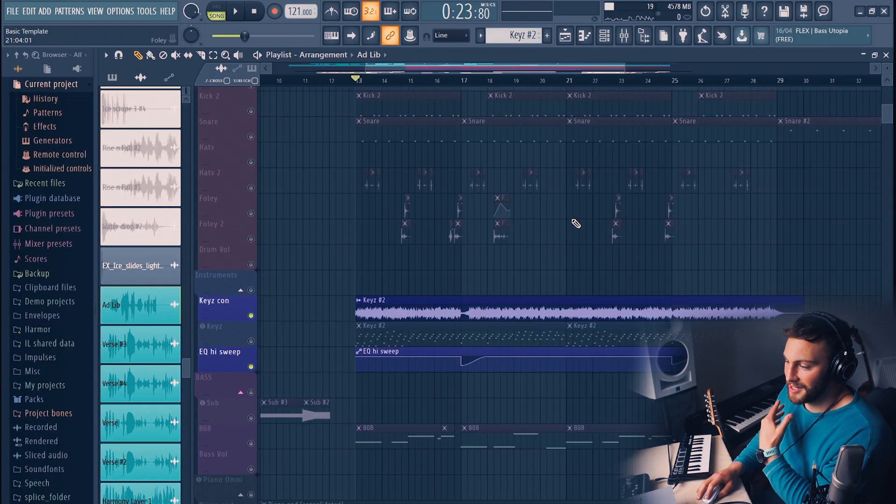
- Unmute the Drums group and play it together with the Keyz con track
scroll(334, 233, "up", 4)
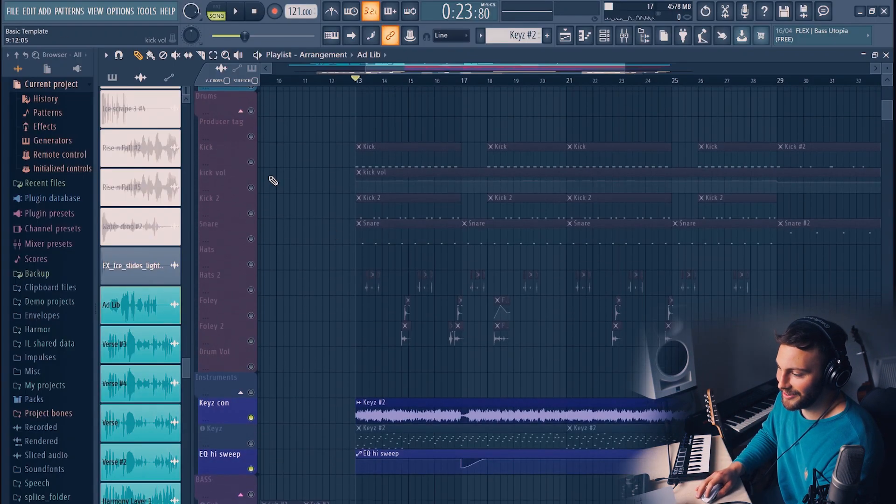
left_click(251, 114)
key("space")
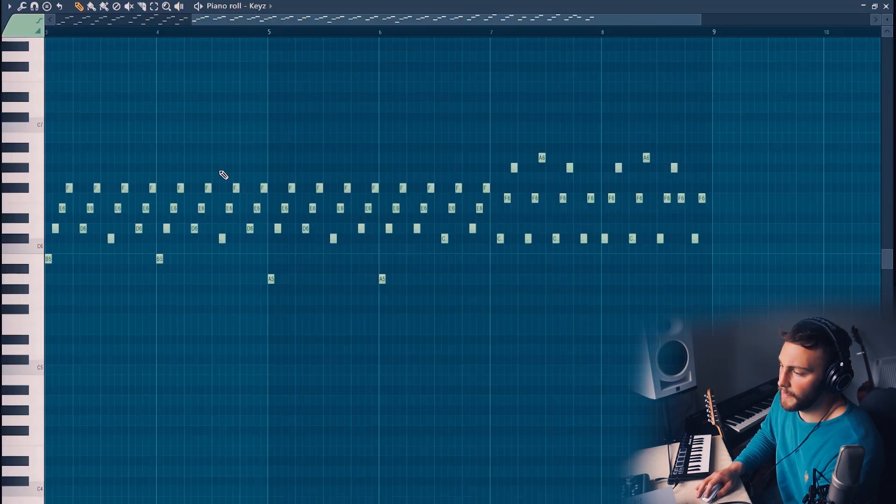
- Go to the start of the Keyz pattern in the Piano roll and play its notes
left_click_drag(235, 24, 43, 47)
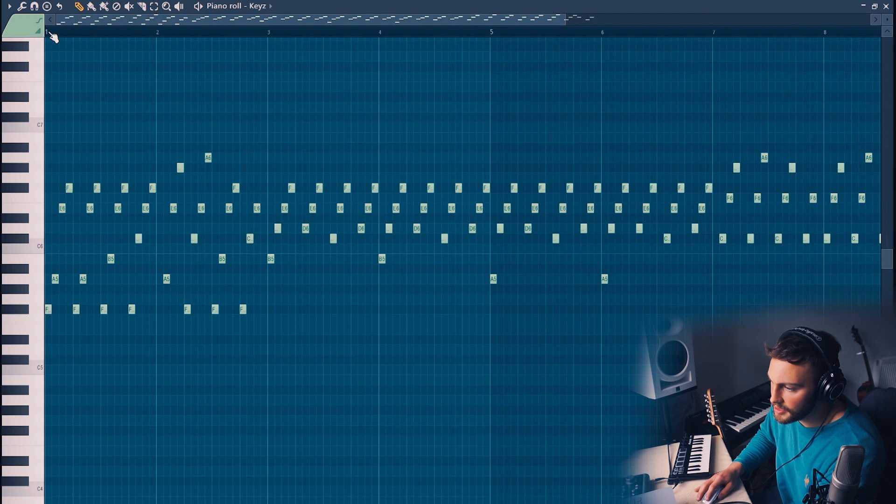
key("space")
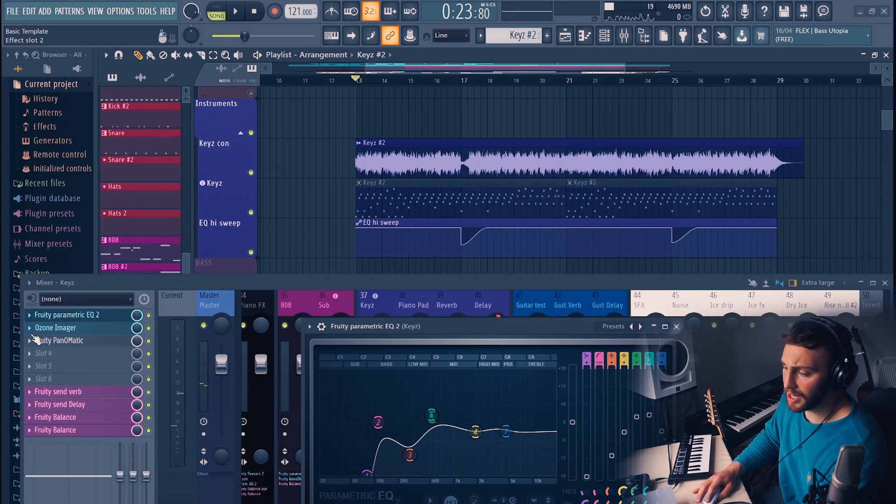
- Inspect the Fruity PanOMatic and Fruity parametric EQ 2 effects on the Keyz mixer track, raising the EQ window into full view
left_click(73, 341)
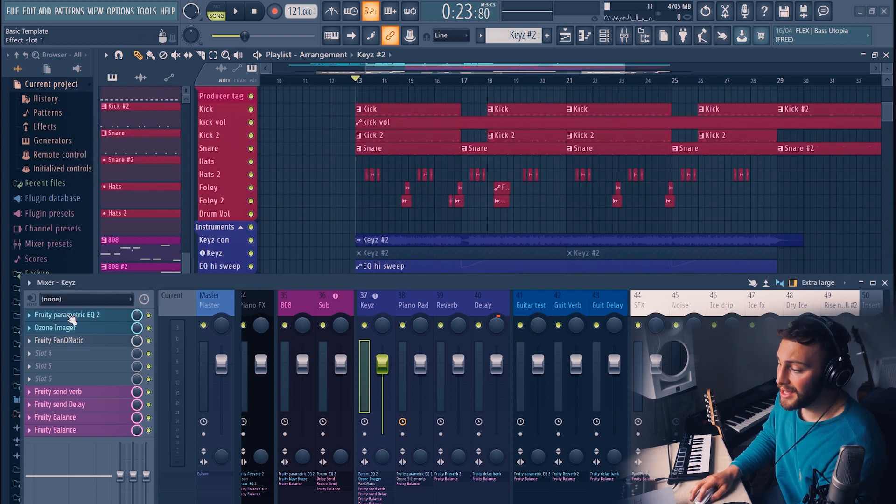
left_click(71, 316)
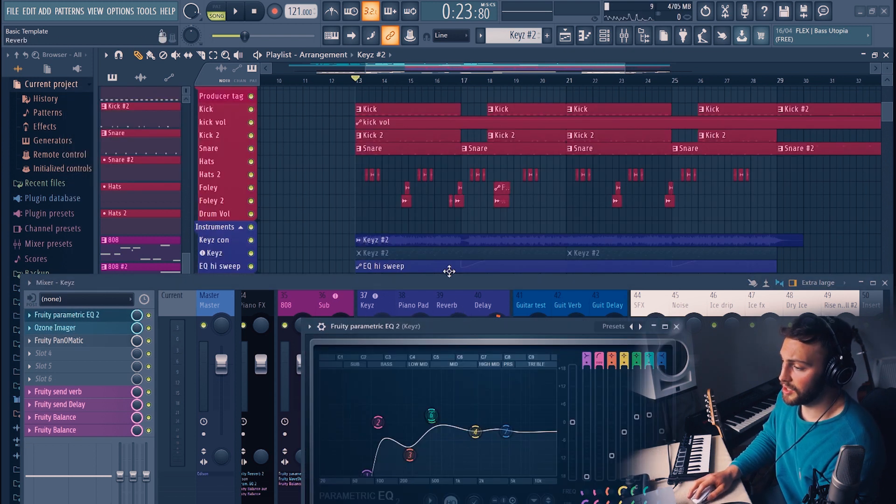
left_click_drag(484, 335, 484, 308)
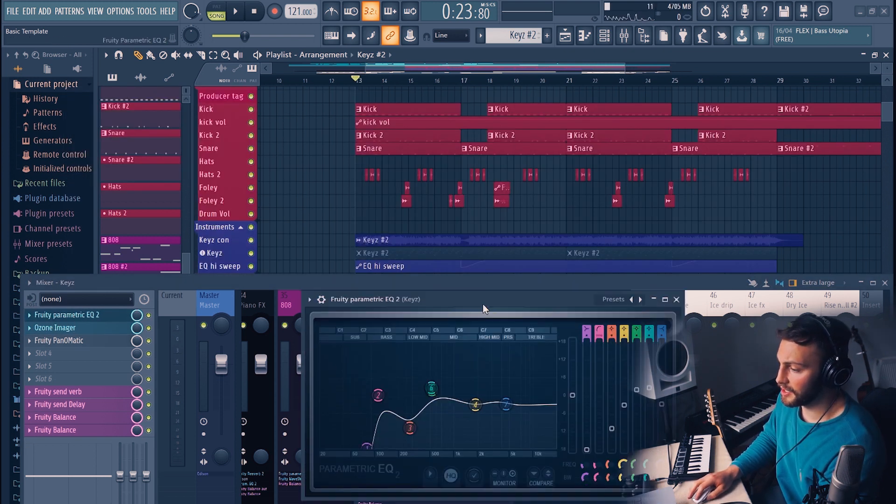
- Play the section from bar 13 to hear the keys in the mix with drums and bass
key("space")
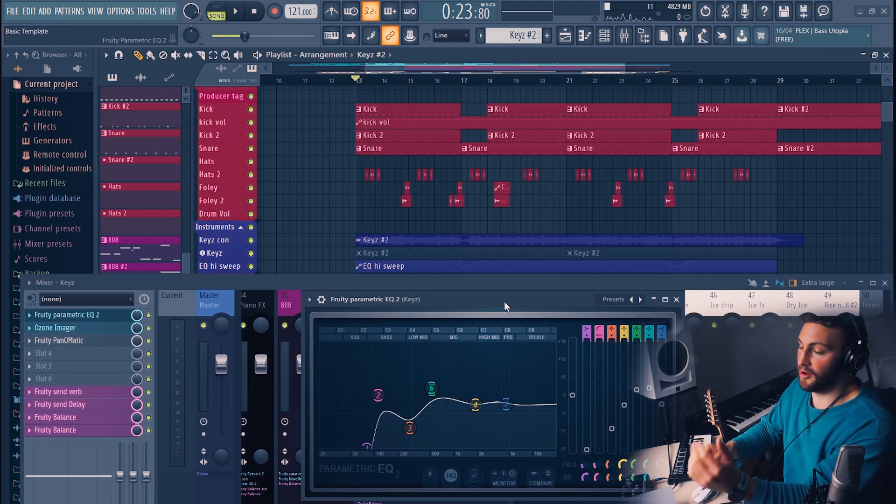
mouse_move(430, 394)
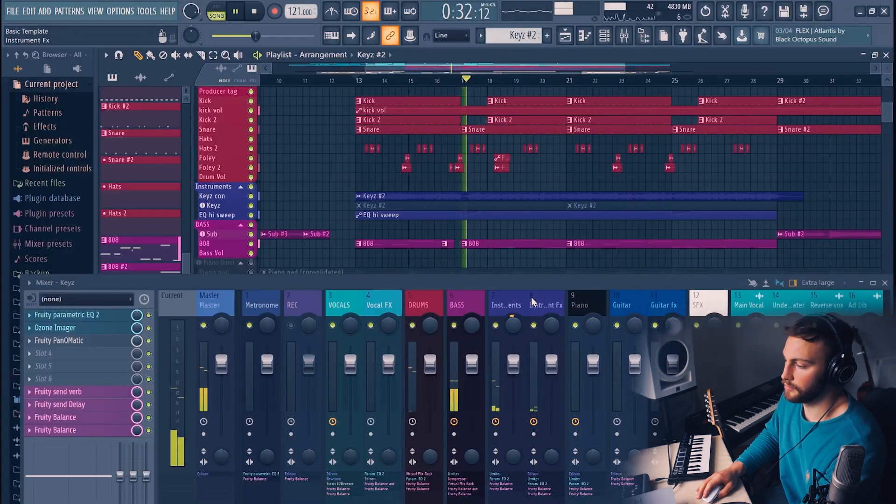
key("space")
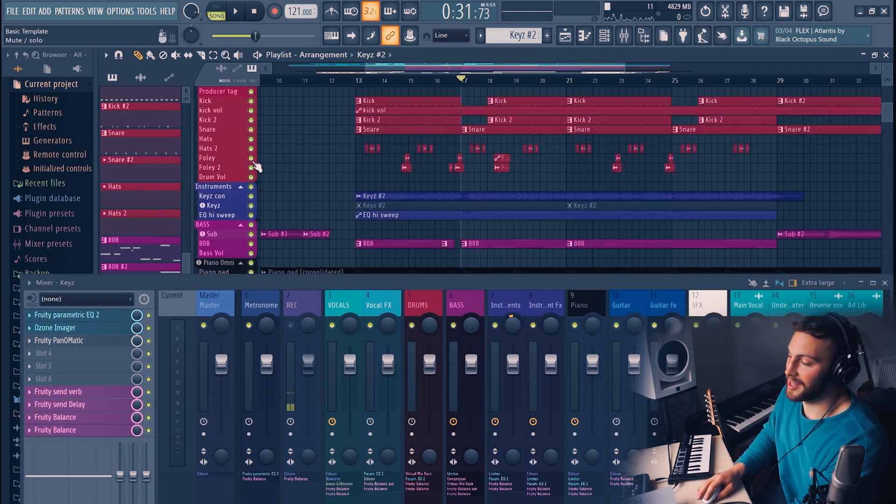
- Play the arrangement from bar 17 to hear the keys with the drums and bass
key("space")
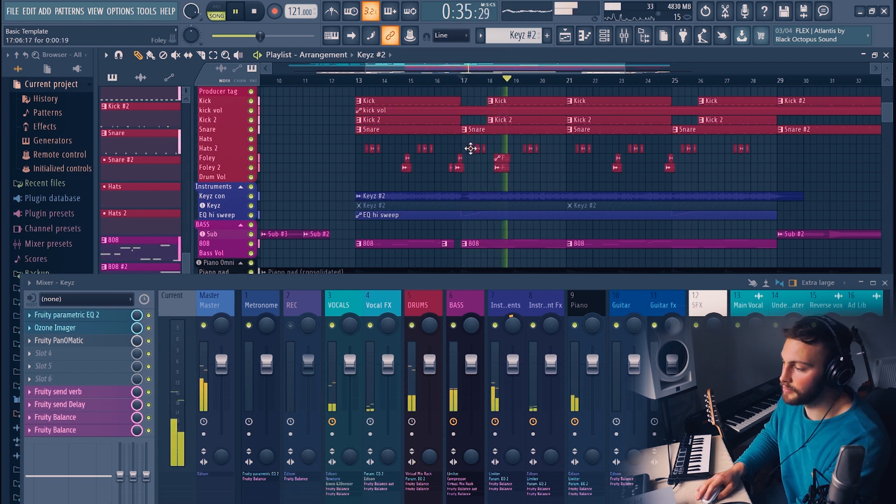
key("space")
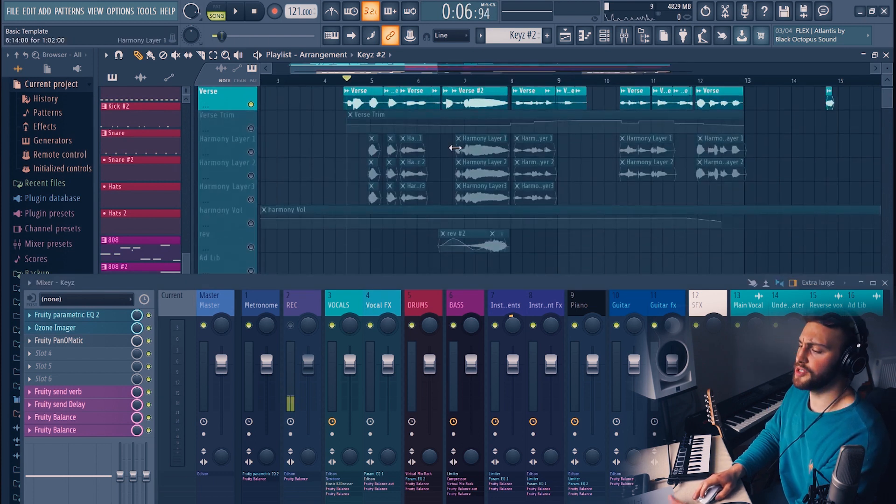
- Unmute the Harmony Layer 1, Harmony Layer 2 and Harmony Layer3 tracks in the Playlist
scroll(431, 167, "up", 2)
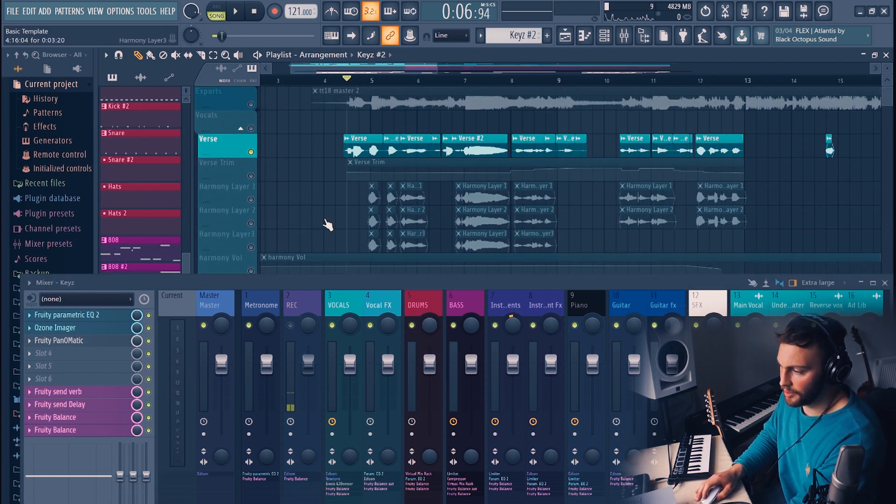
scroll(288, 197, "down", 2)
scroll(254, 189, "up", 4)
left_click(252, 181)
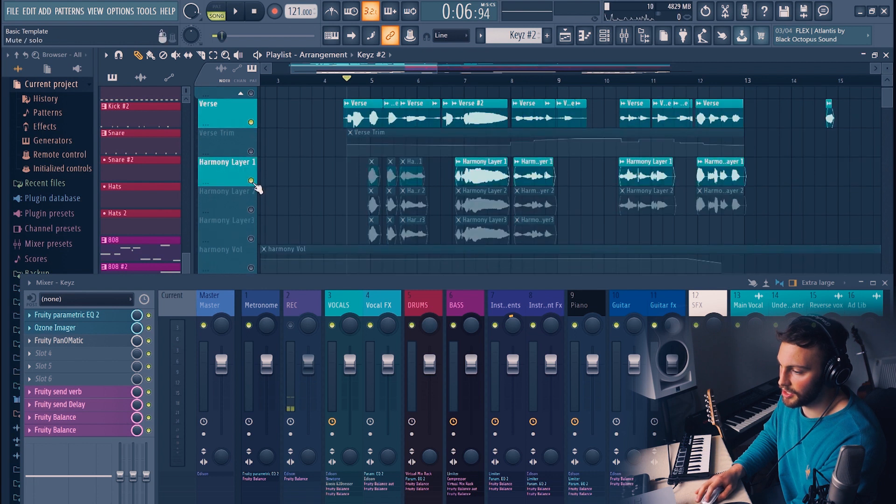
left_click(251, 210)
left_click(251, 239)
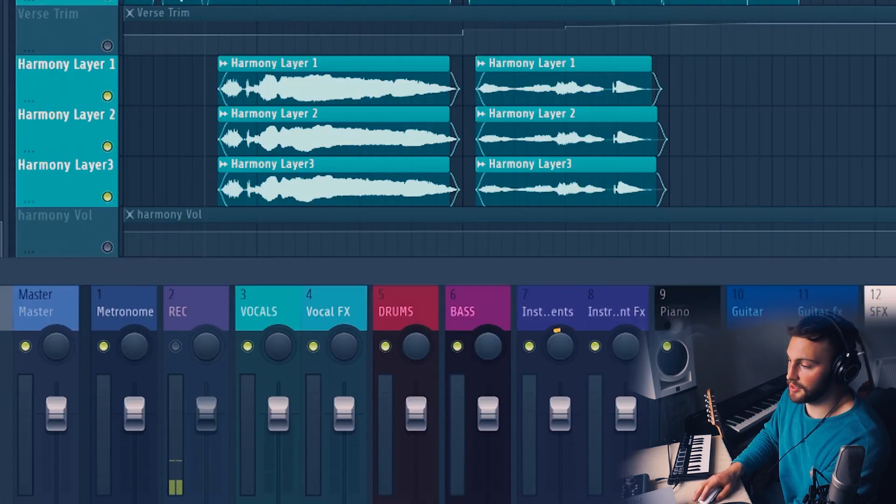
- Play the three harmony layers on their own around bars 7 to 10
key("space")
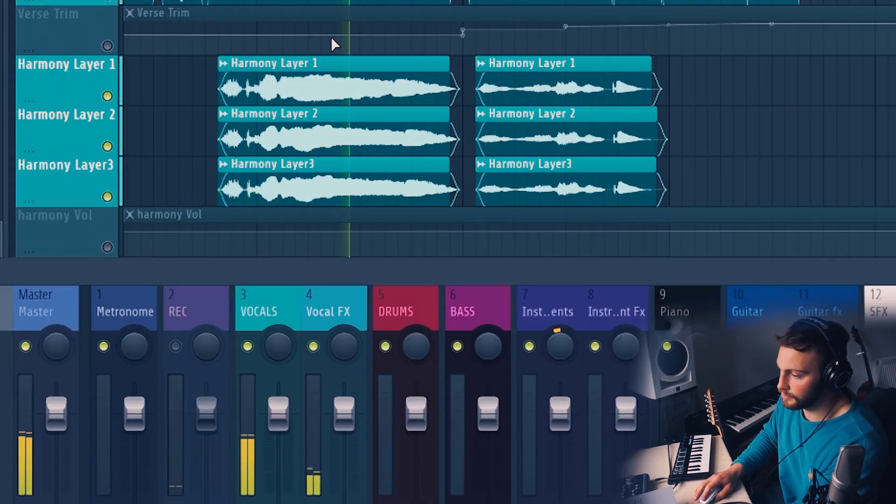
key("space")
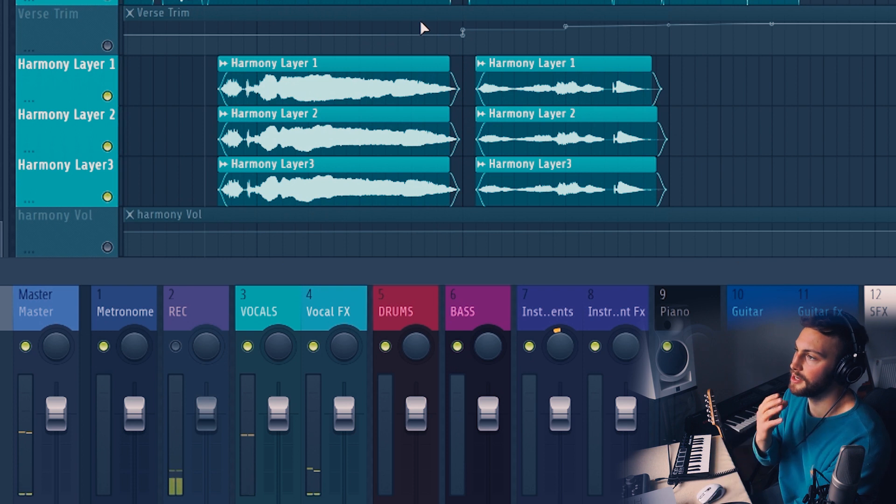
scroll(337, 87, "down", 5)
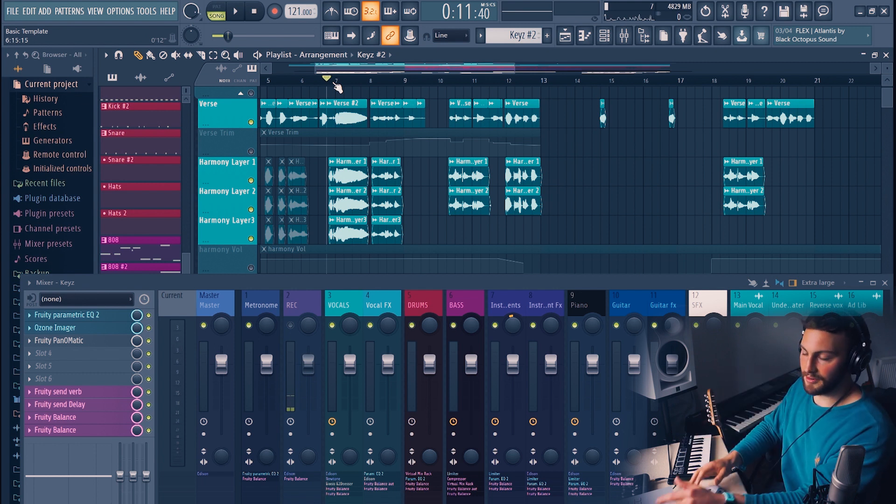
key("space")
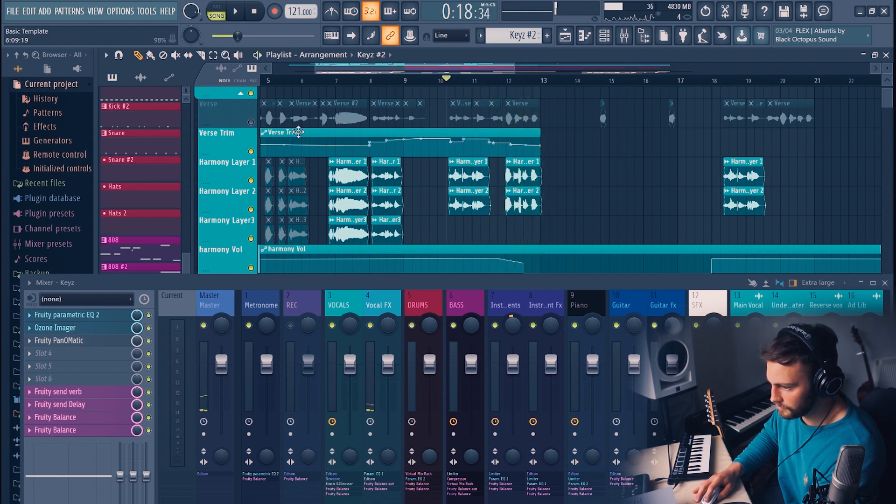
- Unmute the Verse track and play it together with the harmony layers from bar 10
left_click(251, 122)
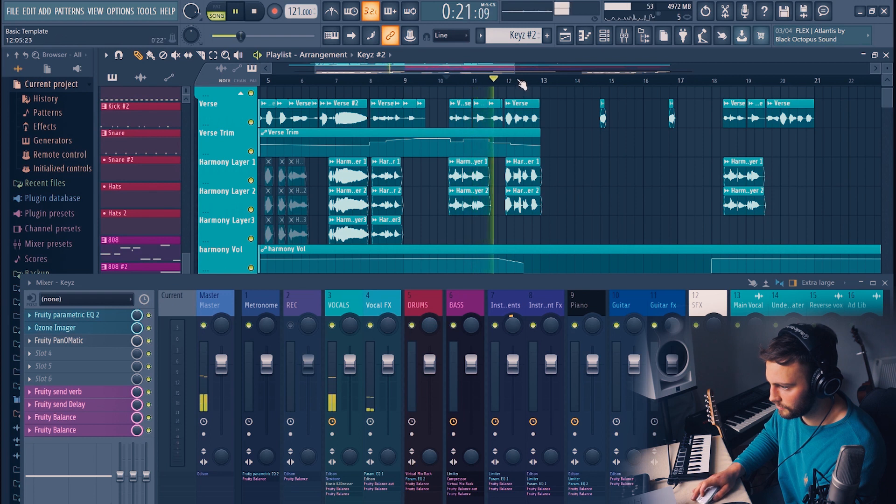
scroll(525, 84, "down", 2)
scroll(522, 84, "down", 1)
scroll(454, 118, "down", 2)
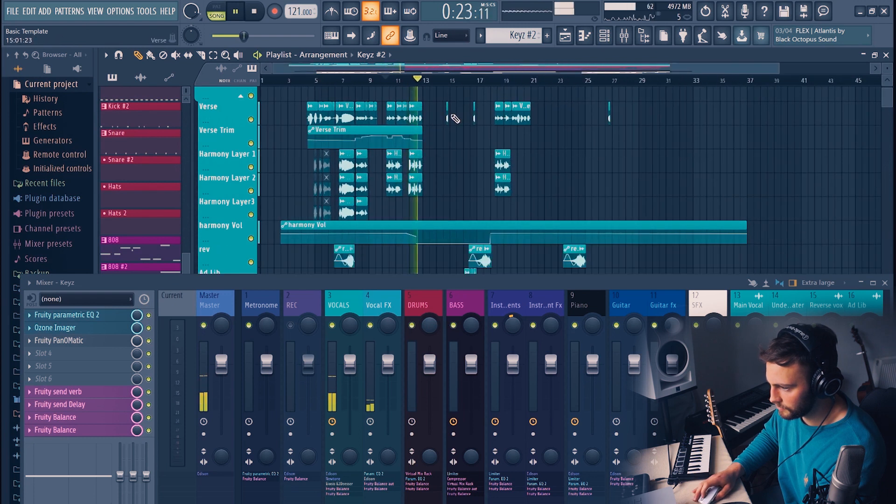
- Examine the vocal clips around bars 6 to 8, and play the vocals from the second rev clip near bar 16
scroll(464, 87, "up", 2)
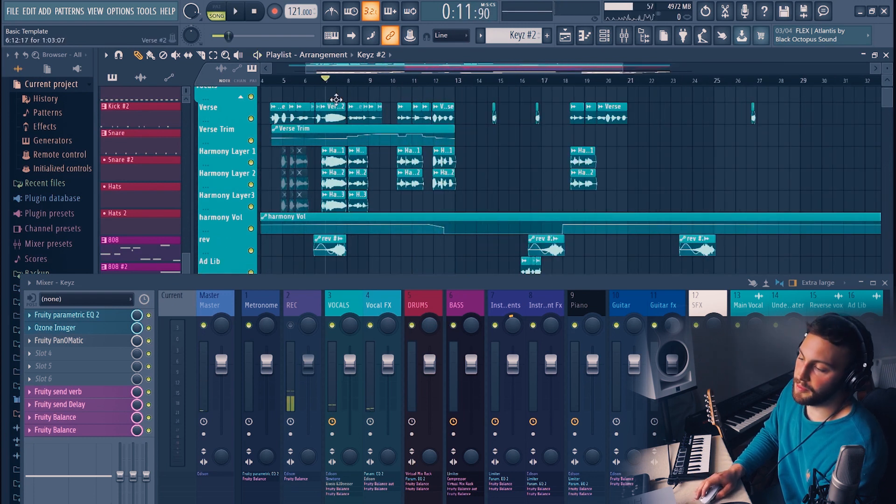
scroll(327, 82, "up", 3)
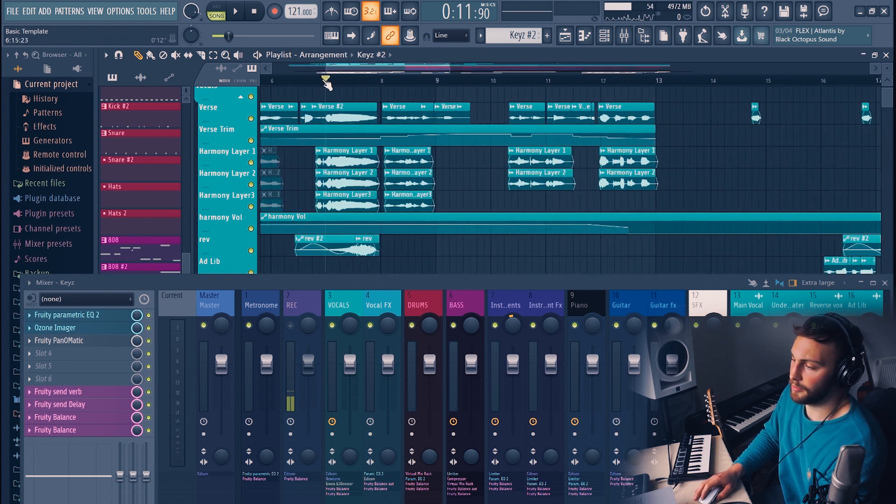
scroll(327, 83, "down", 2)
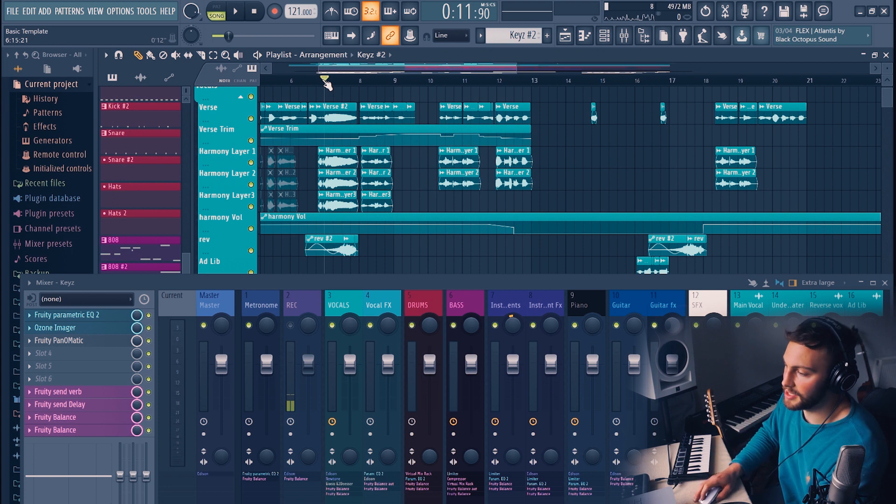
scroll(327, 83, "up", 5)
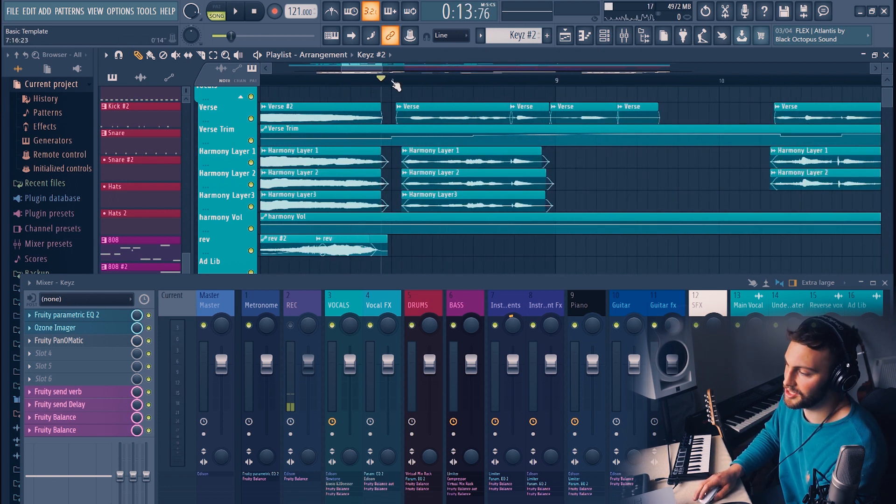
scroll(395, 85, "down", 10)
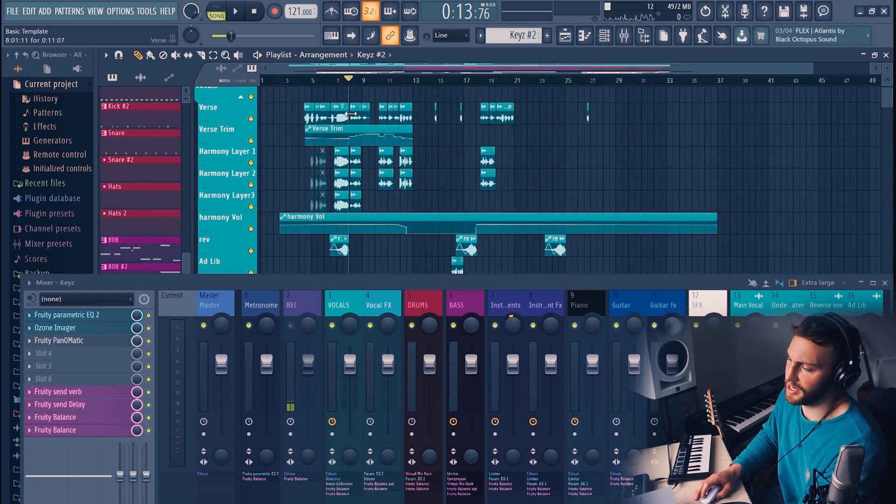
scroll(326, 140, "down", 1)
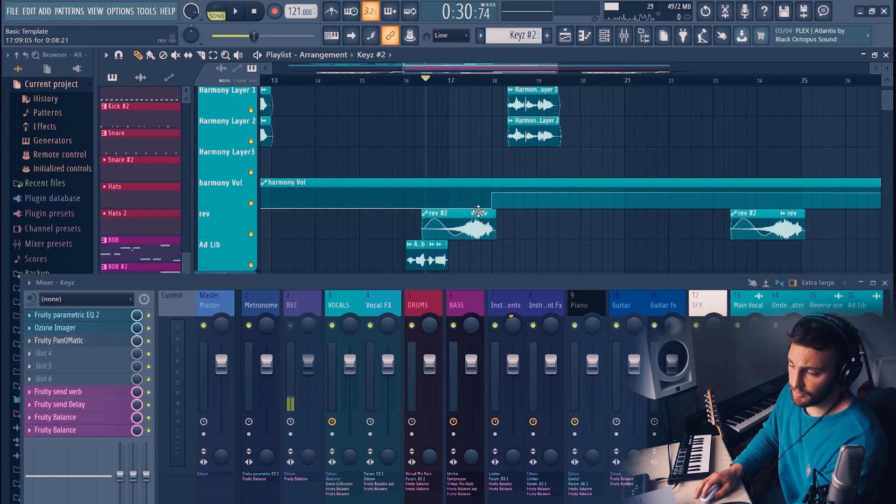
key("space")
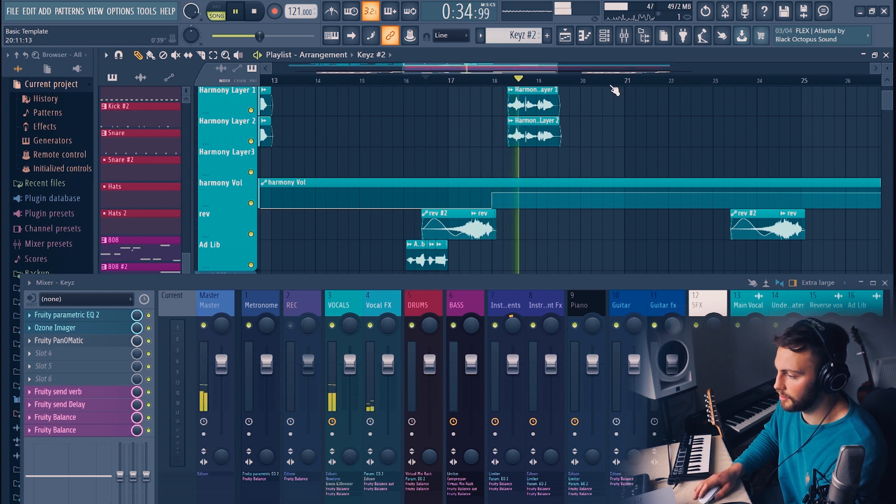
scroll(615, 90, "down", 3)
scroll(663, 128, "up", 4)
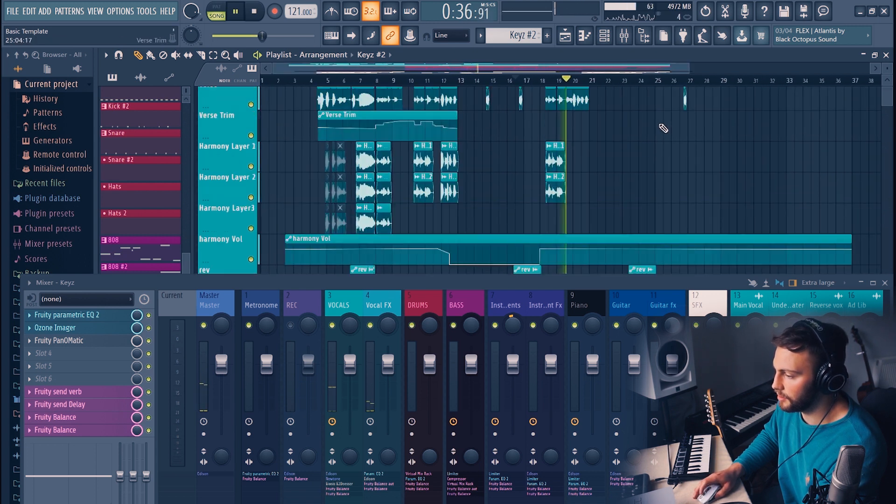
key("space")
- Play the vocals from bar 14, covering the short Verse clip and the Ad Lib section
left_click(487, 81)
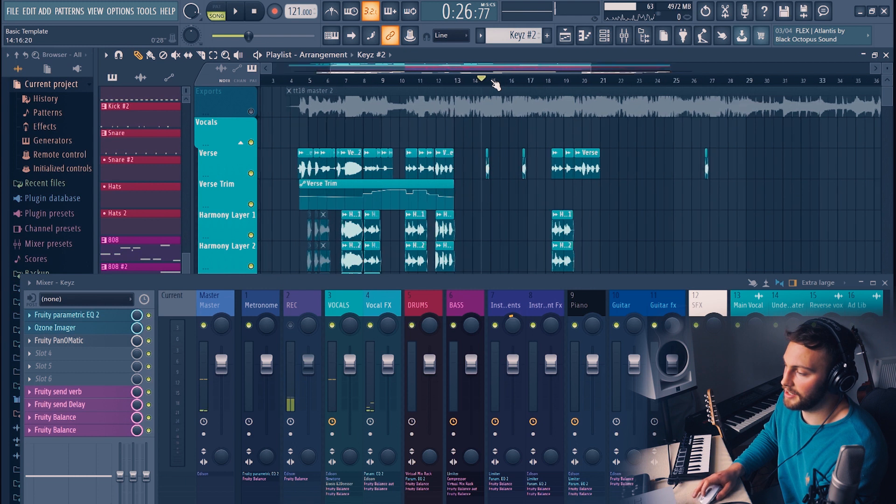
scroll(388, 99, "up", 4)
key("space")
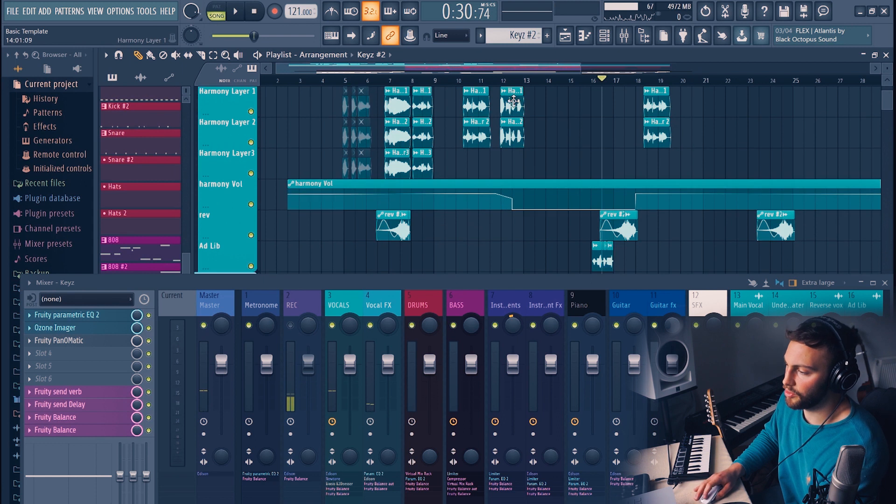
- Play the verse and harmonies from bar 12
left_click(504, 80)
key("space")
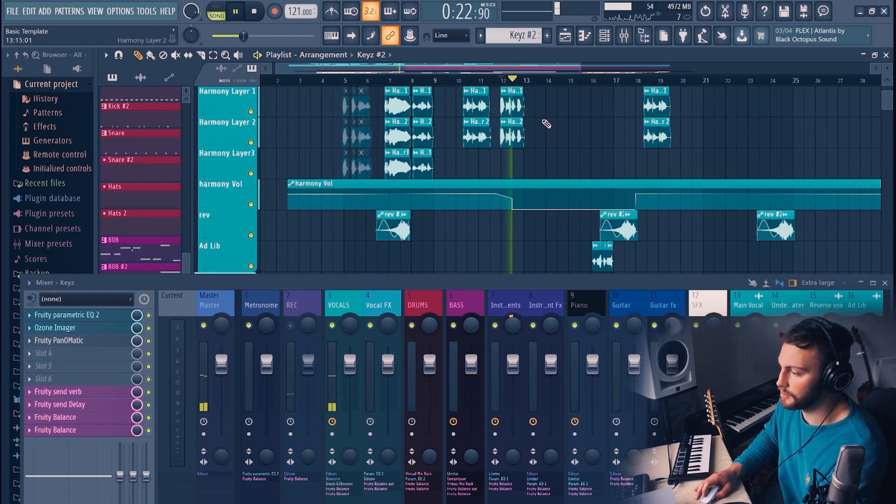
key("space")
- Play the verse with its harmony layers from just before bar 11
scroll(544, 121, "up", 3)
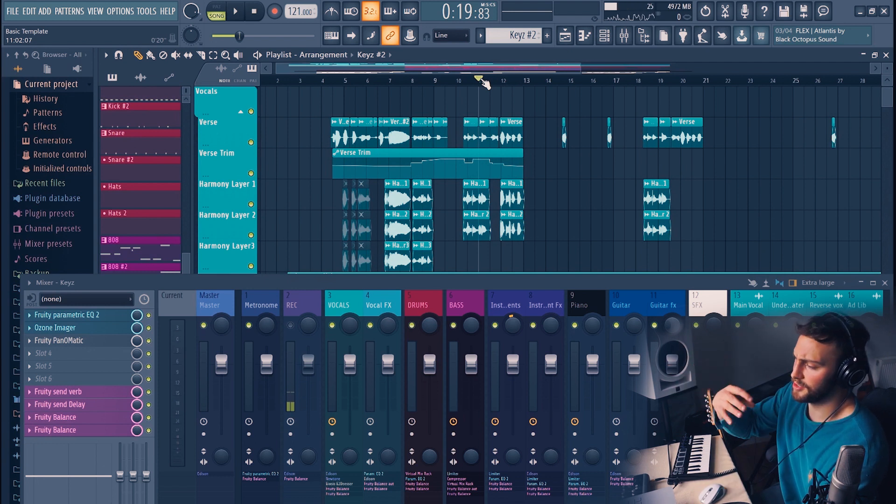
key("space")
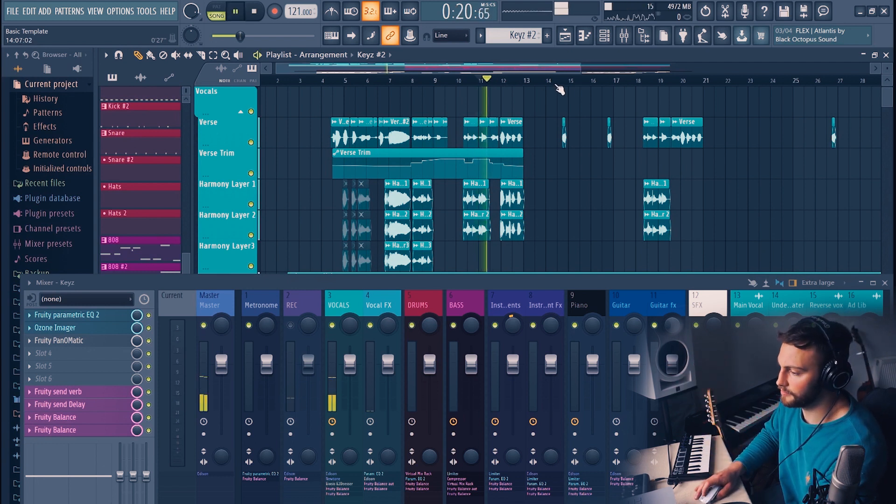
scroll(560, 90, "up", 5)
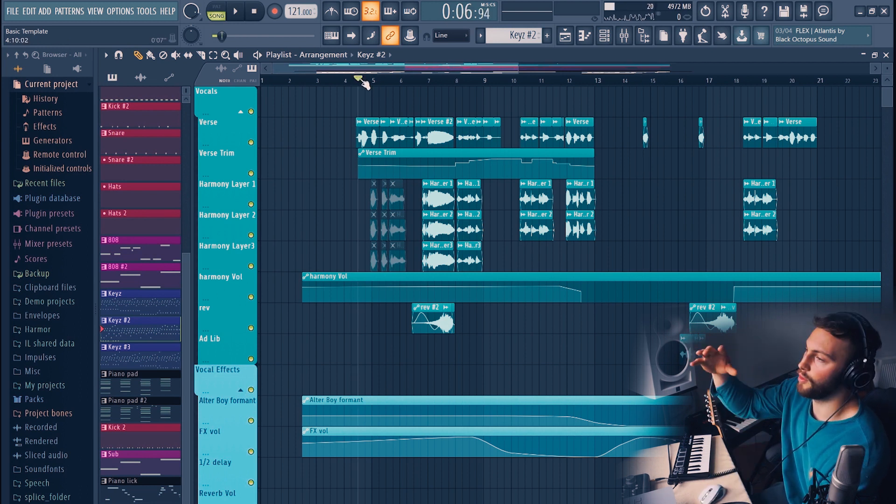
- Play the vocals from the start of the verse at bar 4 and again from bar 7 on past bar 10
key("space")
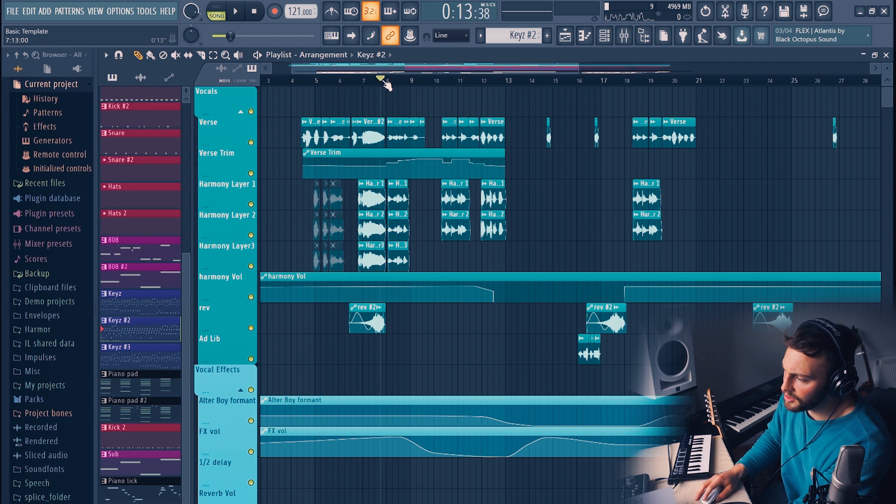
key("space")
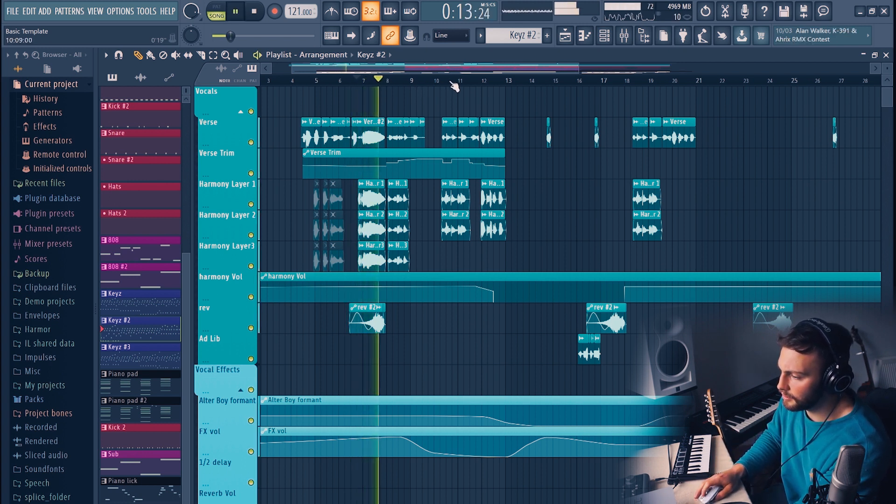
scroll(455, 86, "up", 5)
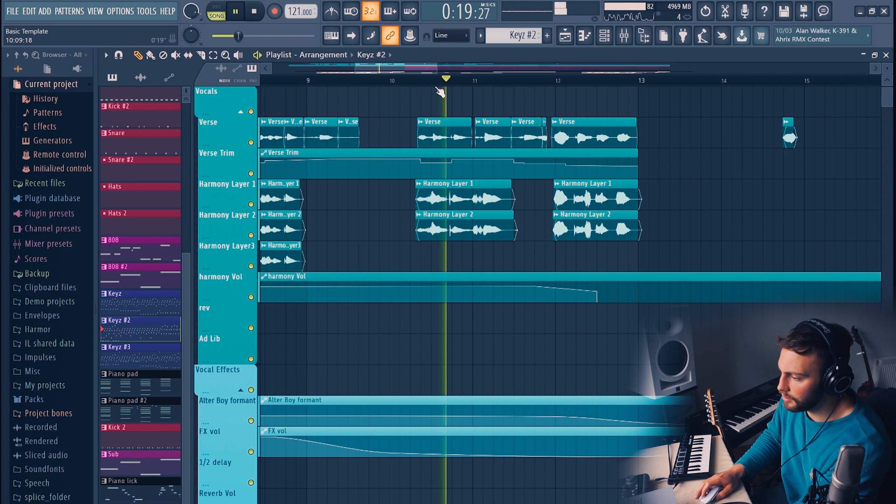
key("space")
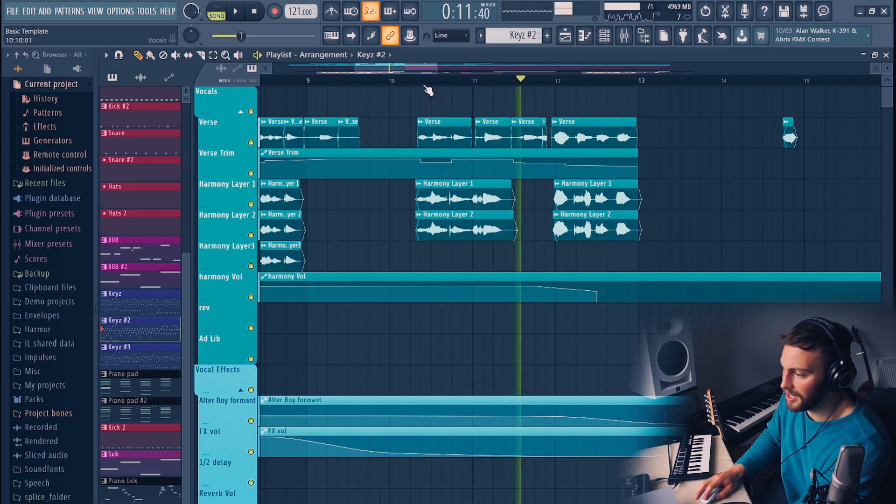
- Replay the vocals from bar 10 and toggle solo on the Vocals group
left_click(424, 80)
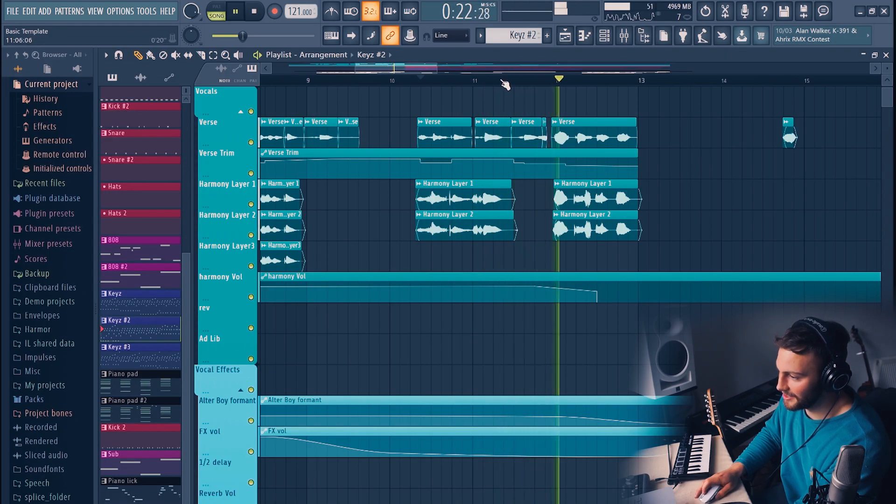
scroll(505, 84, "down", 6)
key("space")
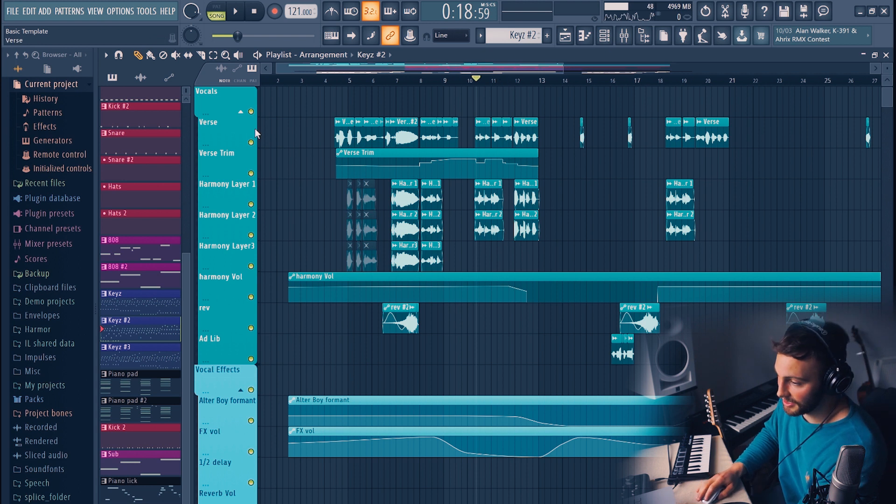
right_click(252, 112)
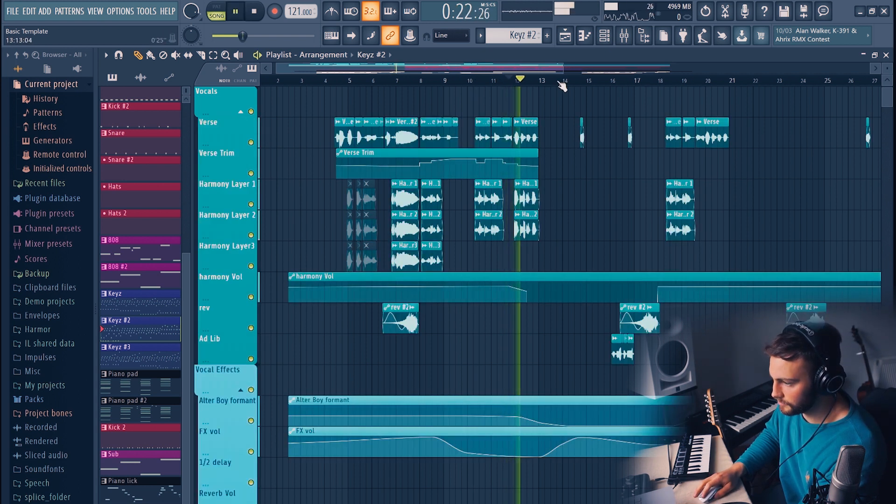